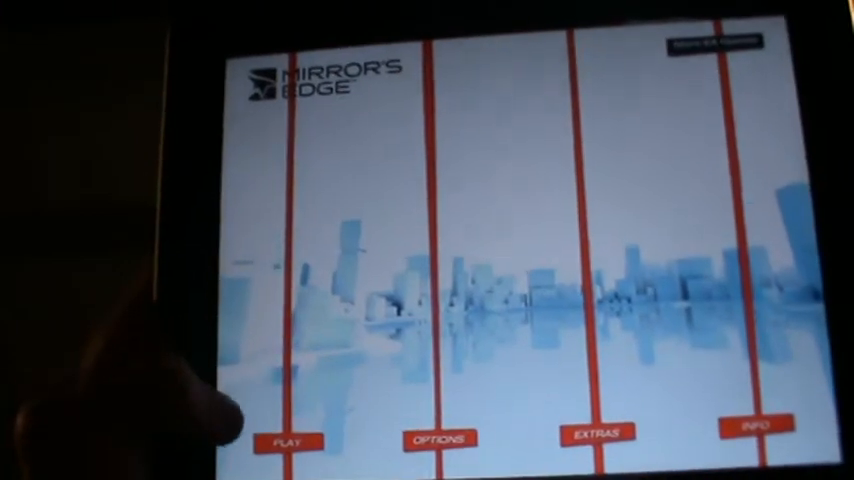
Choose Play, back out of Chapter select and resume the saved game via Continue Game.
left_click(283, 437)
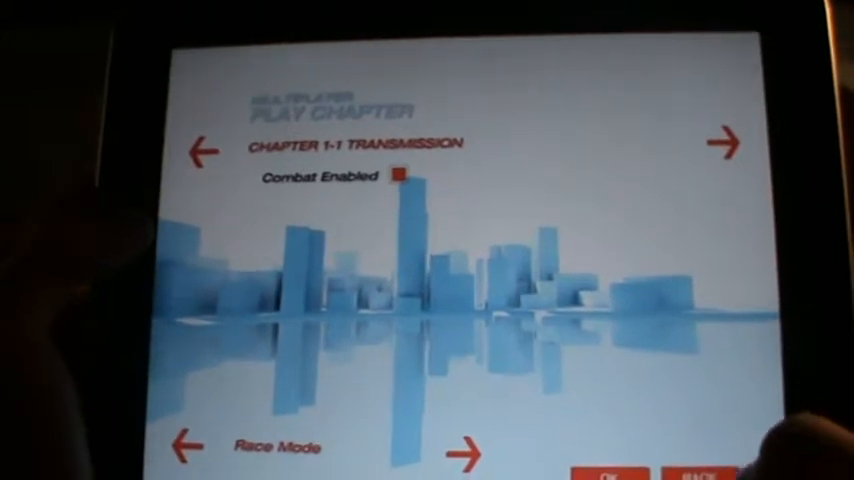
left_click(700, 472)
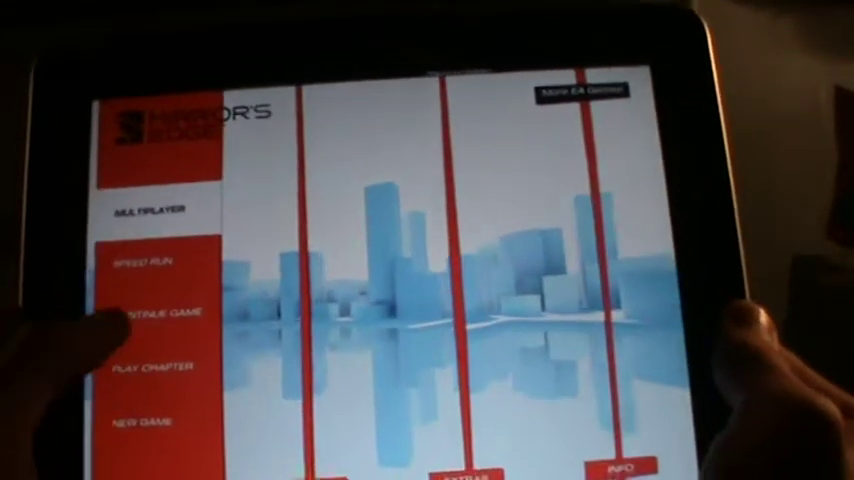
left_click(155, 312)
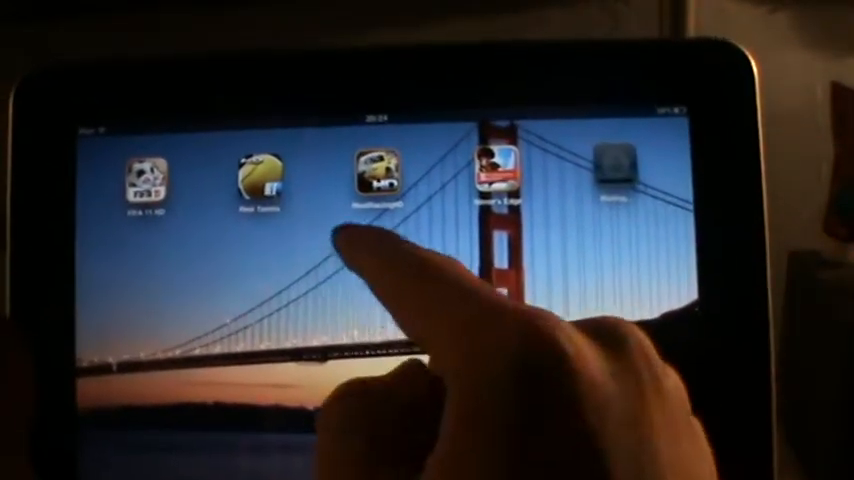
Launch Real Tennis and cancel the Apple ID Password request.
left_click(242, 162)
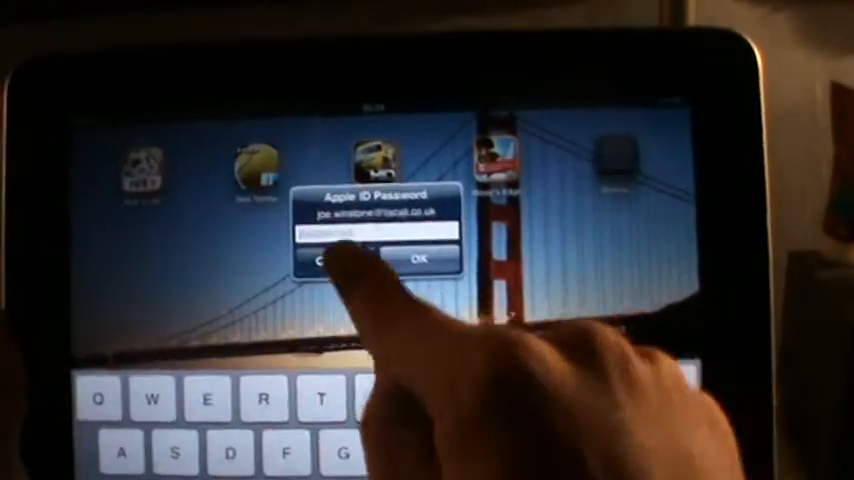
left_click(378, 267)
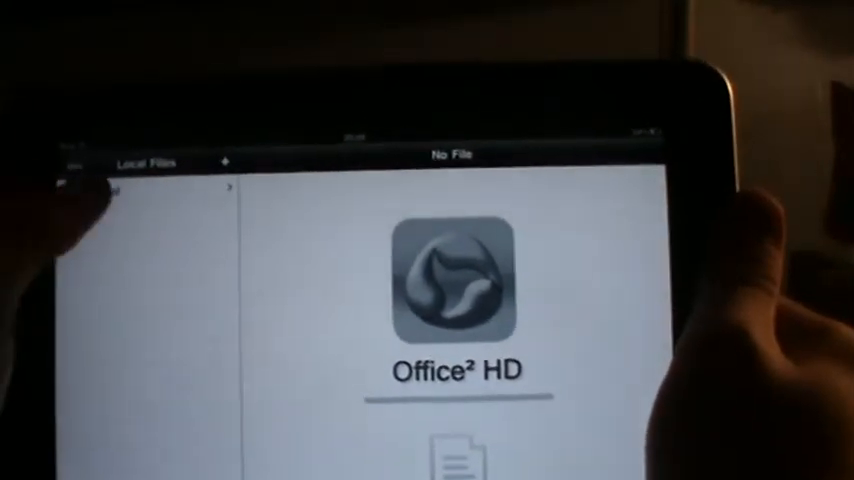
Browse into the School folder in the Local Files sidebar.
left_click(115, 177)
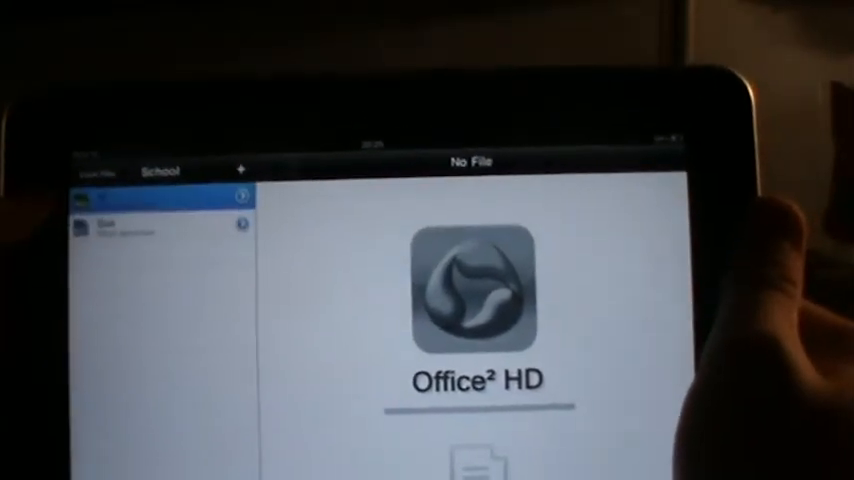